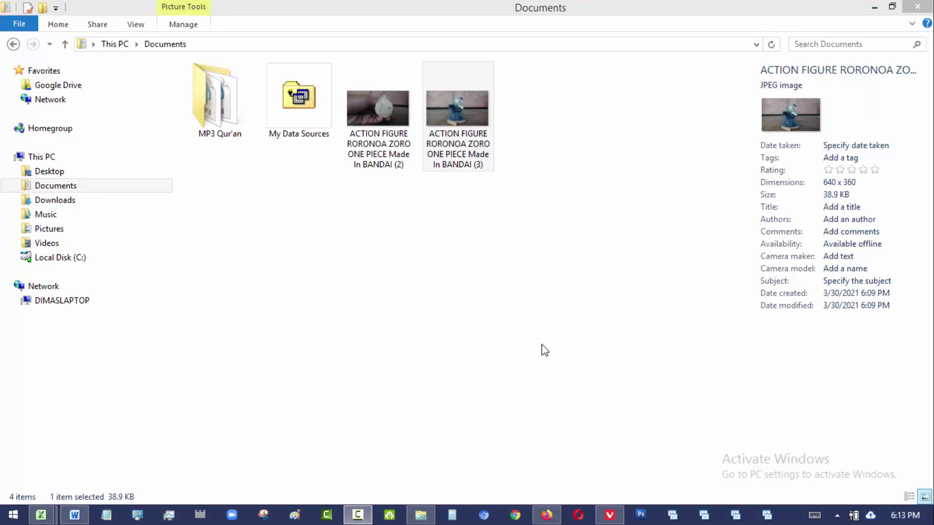
Preview the second figure photo, then open photo (3) in Adobe Photoshop CS3.
{"action": "double_click", "coordinate": [467, 125]}
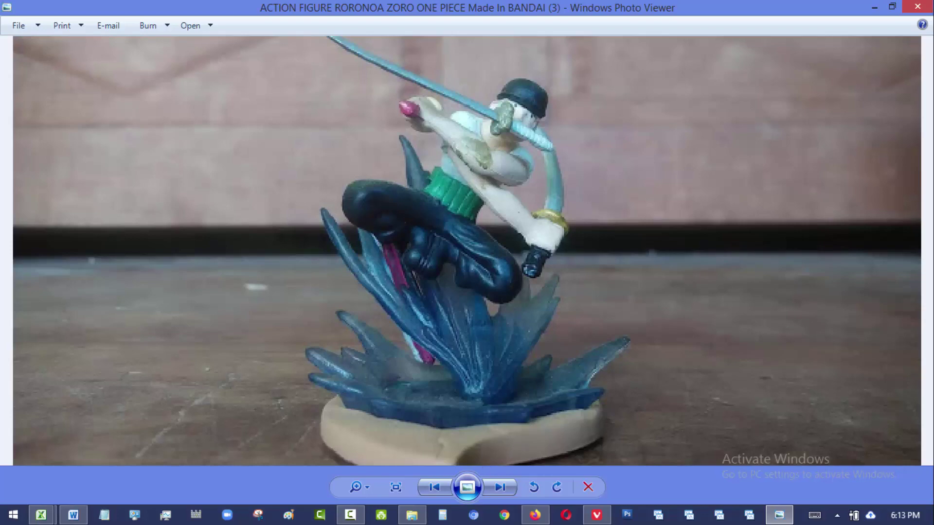
{"action": "left_click", "coordinate": [918, 7]}
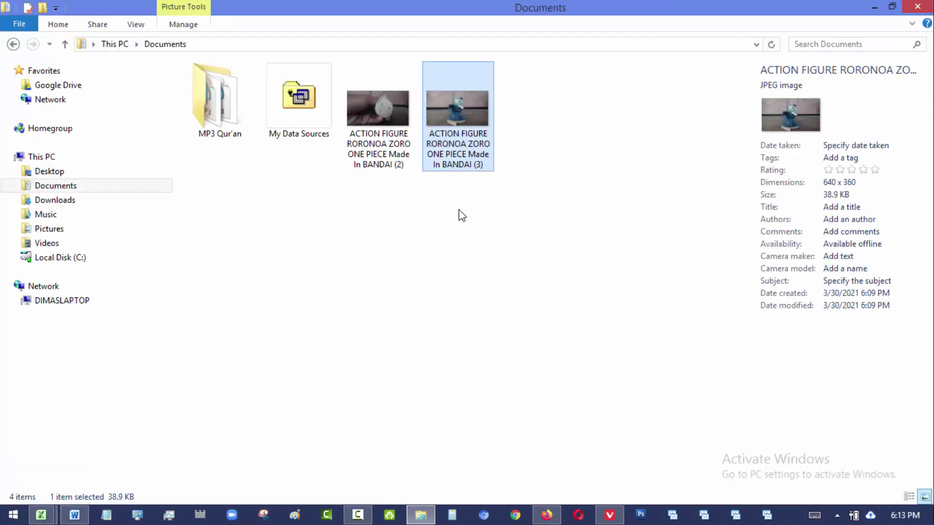
{"action": "right_click", "coordinate": [441, 100]}
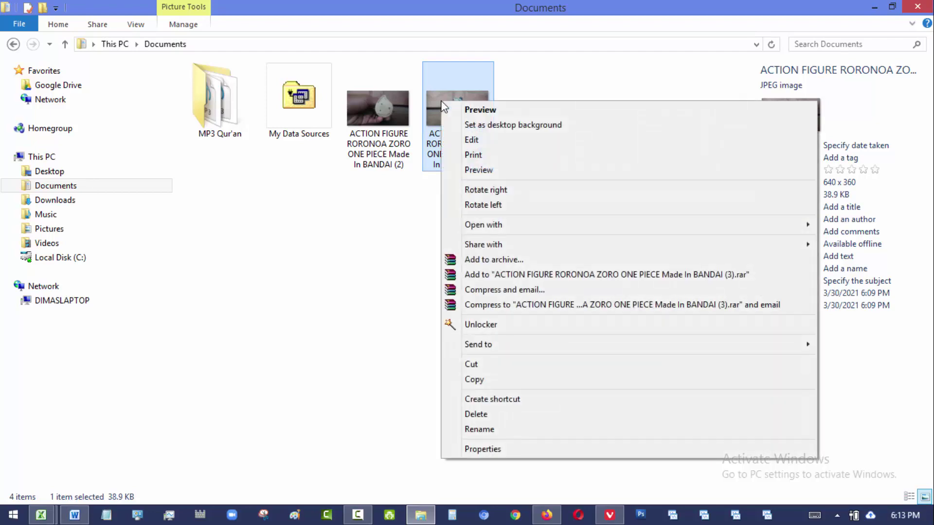
{"action": "mouse_move", "coordinate": [483, 224]}
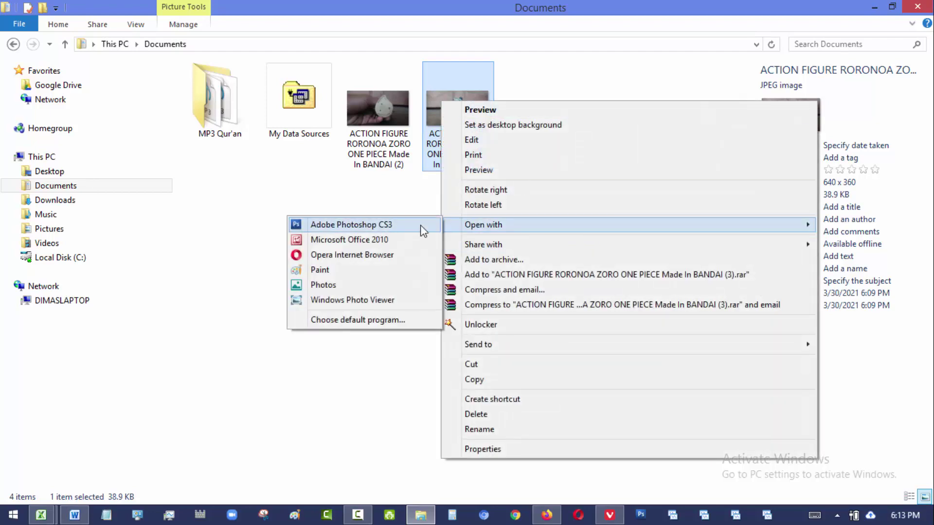
{"action": "left_click", "coordinate": [420, 224]}
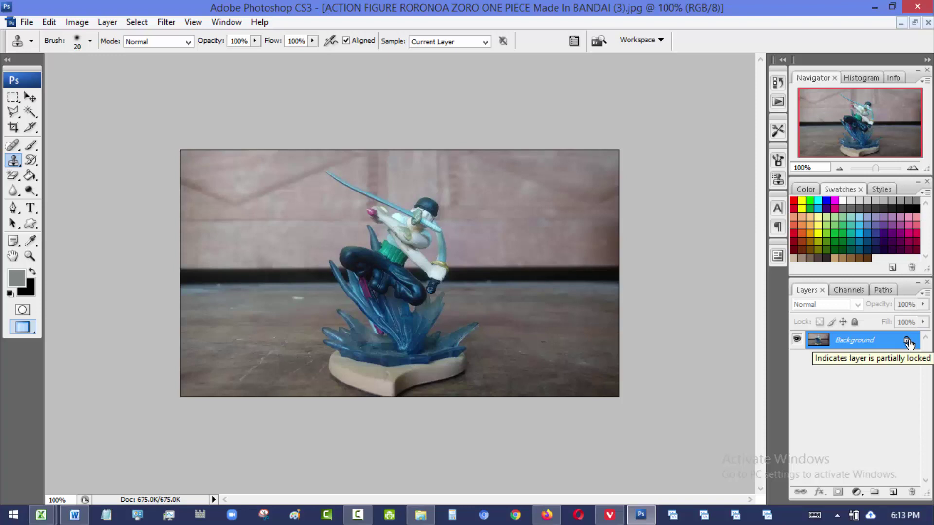
Convert the Background layer into editable Layer 0 and zoom the view to 200%.
{"action": "double_click", "coordinate": [908, 342]}
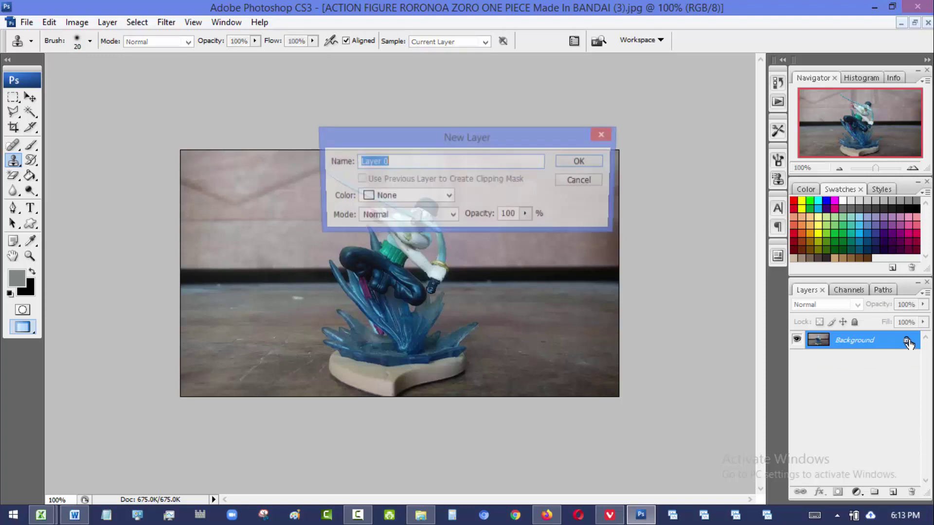
{"action": "left_click", "coordinate": [590, 164]}
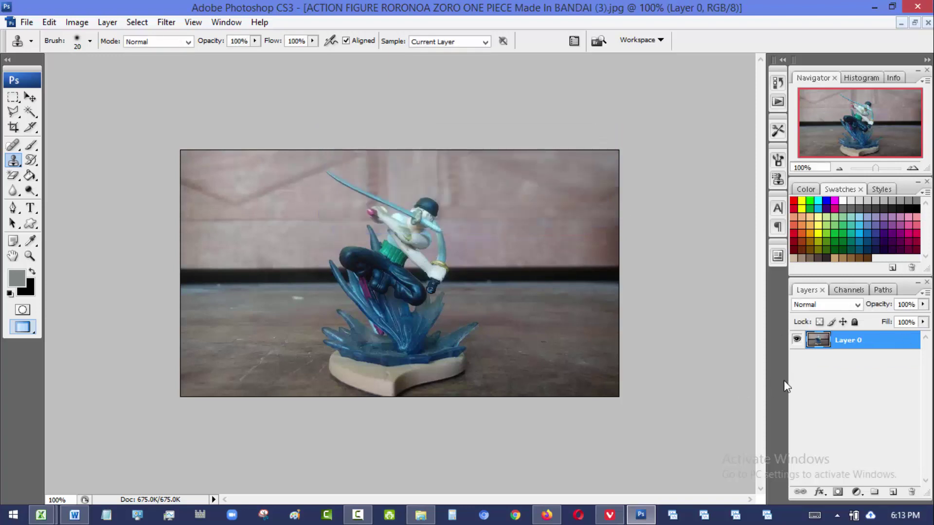
{"action": "left_click", "coordinate": [913, 169]}
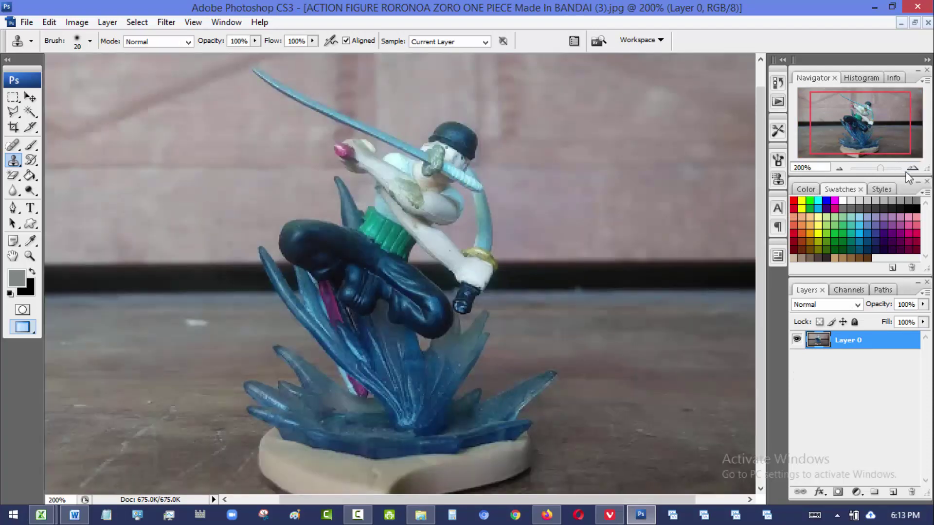
Select the Clone Stamp tool and set its brush Master Diameter to 10 px.
{"action": "key", "text": "c"}
{"action": "left_click", "coordinate": [15, 161]}
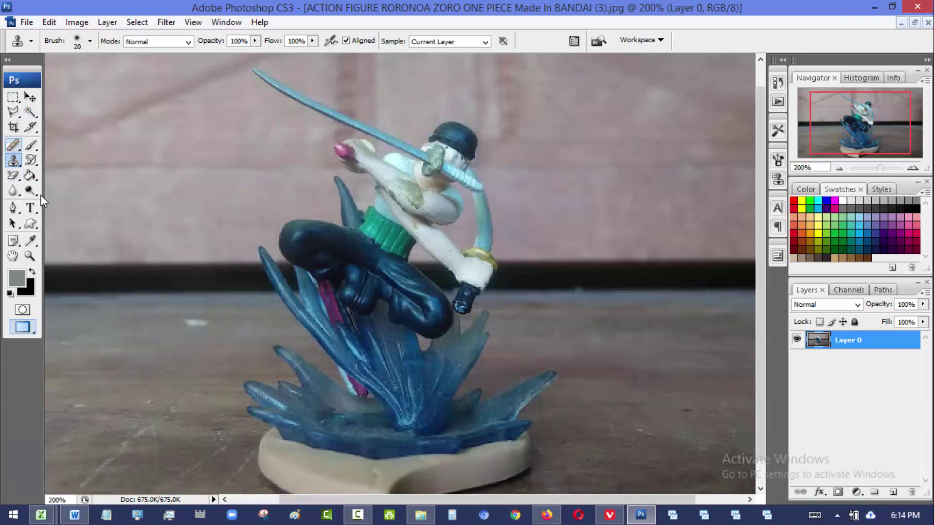
{"action": "right_click", "coordinate": [15, 164]}
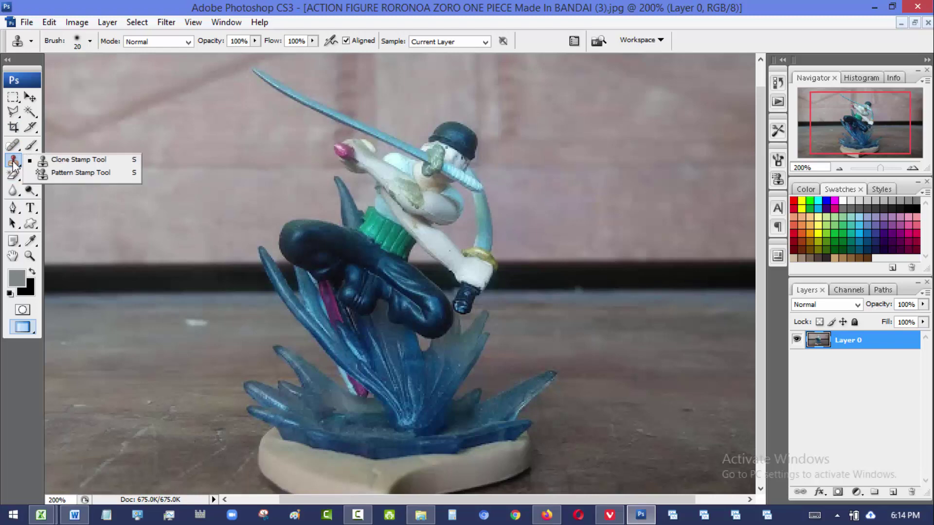
{"action": "left_click", "coordinate": [68, 164]}
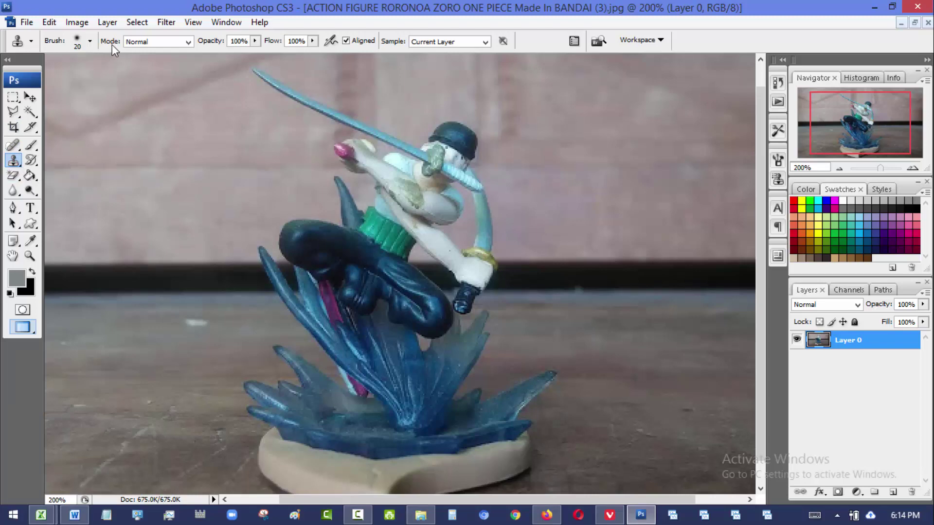
{"action": "left_click", "coordinate": [90, 42]}
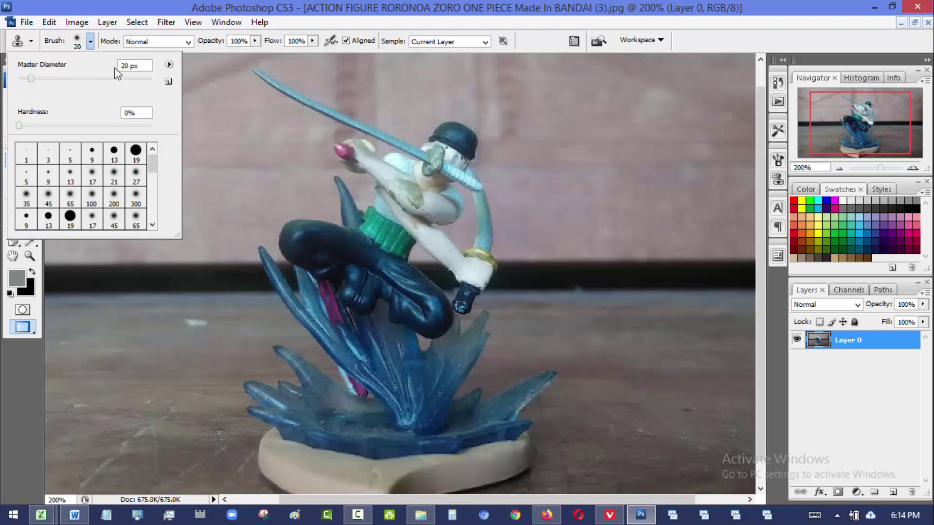
{"action": "left_click_drag", "start_coordinate": [145, 65], "coordinate": [106, 63]}
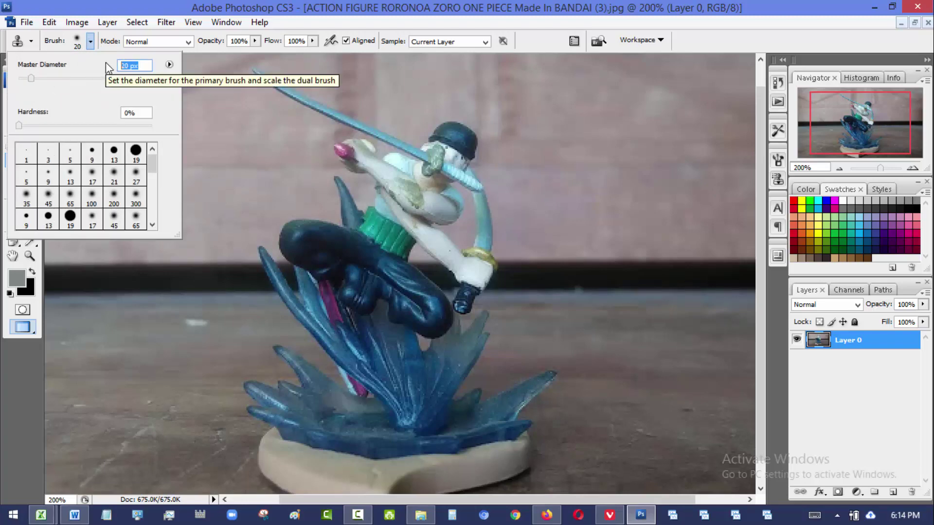
{"action": "type", "text": "10"}
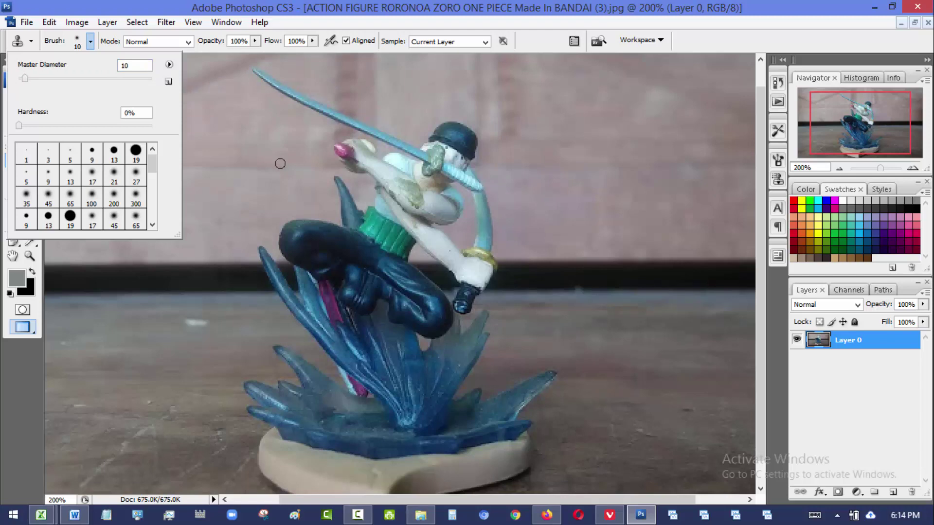
{"action": "left_click", "coordinate": [280, 163]}
Dismiss the missing-source warning and stamp clean texture over the arm stain.
{"action": "left_click", "coordinate": [457, 211]}
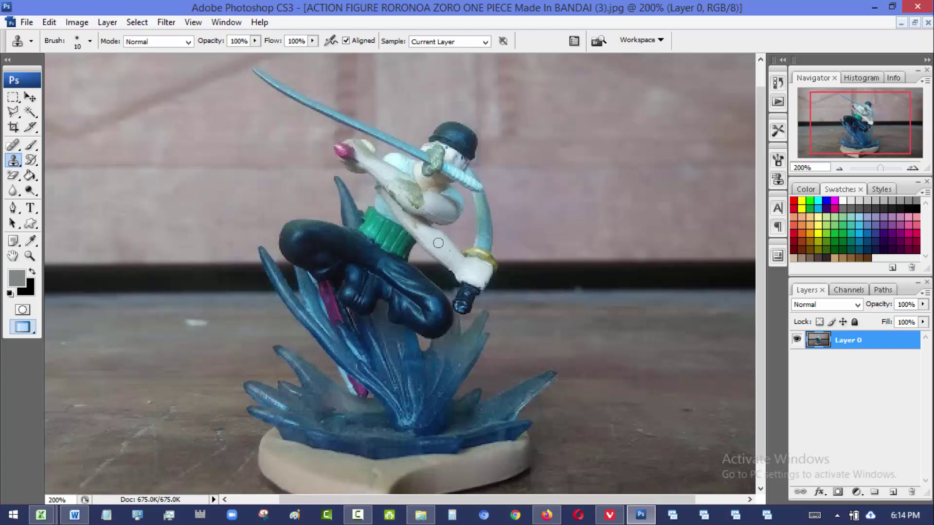
{"action": "left_click", "coordinate": [403, 184]}
{"action": "left_click", "coordinate": [409, 188]}
{"action": "left_click", "coordinate": [414, 195]}
{"action": "left_click", "coordinate": [420, 200]}
{"action": "left_click", "coordinate": [417, 195]}
{"action": "left_click", "coordinate": [413, 191]}
{"action": "left_click_drag", "start_coordinate": [412, 191], "coordinate": [400, 180]}
Keep dabbing and stroking cloned texture over the rest of the arm stain.
{"action": "left_click", "coordinate": [415, 195]}
{"action": "left_click", "coordinate": [420, 197]}
{"action": "left_click", "coordinate": [398, 195]}
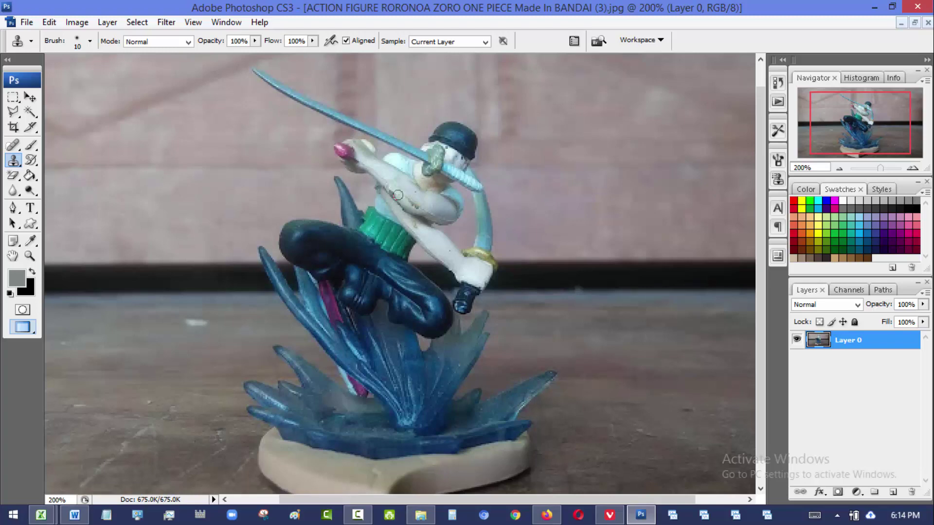
{"action": "left_click", "coordinate": [392, 187]}
{"action": "left_click", "coordinate": [392, 187]}
{"action": "left_click", "coordinate": [394, 187]}
{"action": "left_click_drag", "start_coordinate": [404, 189], "coordinate": [391, 178]}
{"action": "left_click_drag", "start_coordinate": [422, 200], "coordinate": [411, 191]}
Reduce the clone brush Master Diameter from 10 px to 5 px.
{"action": "left_click", "coordinate": [91, 43]}
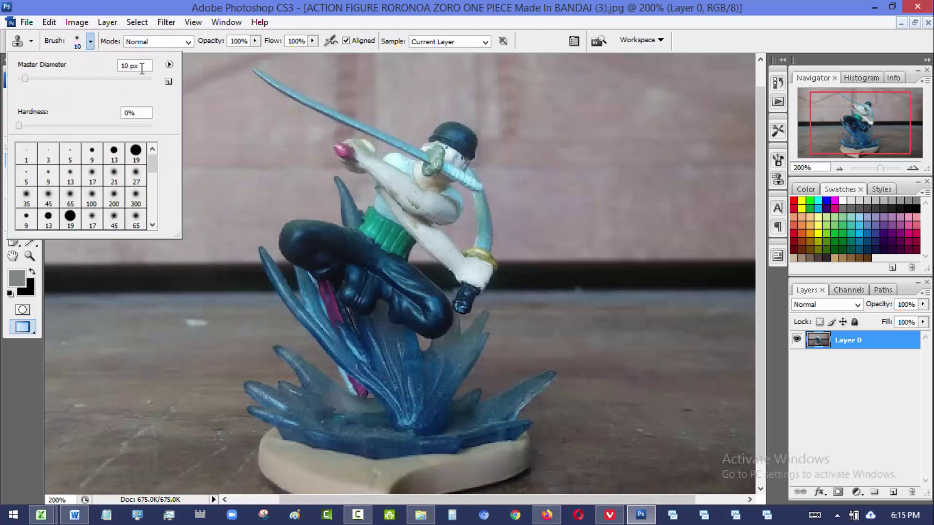
{"action": "left_click_drag", "start_coordinate": [141, 68], "coordinate": [104, 72]}
{"action": "type", "text": "5"}
{"action": "key", "text": "Return"}
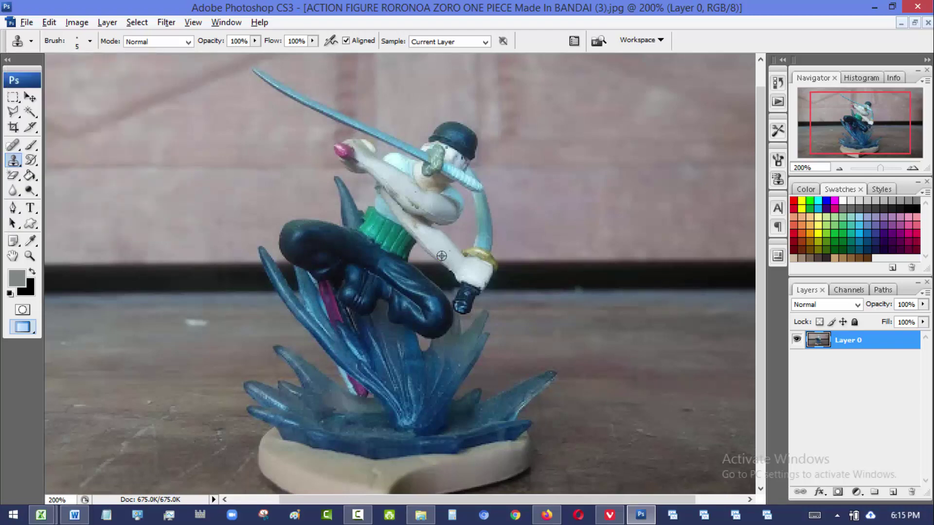
Sample clean arm texture and dab it over the arm blemishes.
{"action": "left_click", "coordinate": [440, 244], "text": "alt"}
{"action": "left_click_drag", "start_coordinate": [415, 196], "coordinate": [410, 195]}
{"action": "left_click", "coordinate": [418, 210]}
{"action": "left_click", "coordinate": [414, 207]}
{"action": "left_click", "coordinate": [397, 196]}
Resample clean areas to clear the last dark arm spots, then zoom out.
{"action": "left_click", "coordinate": [444, 247], "text": "alt"}
{"action": "left_click", "coordinate": [414, 229]}
{"action": "left_click", "coordinate": [437, 245], "text": "alt"}
{"action": "left_click", "coordinate": [412, 208]}
{"action": "left_click_drag", "start_coordinate": [408, 205], "coordinate": [406, 205]}
{"action": "left_click", "coordinate": [842, 169]}
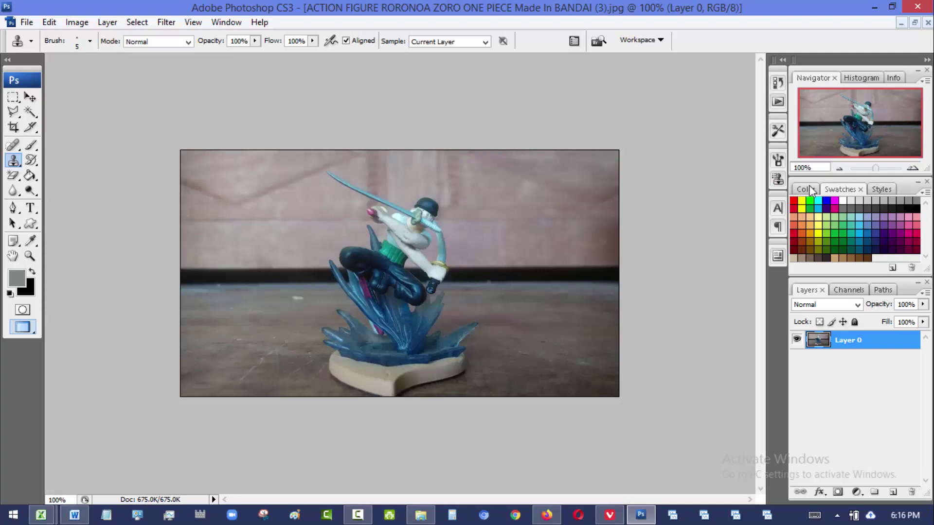
Zoom to 300% and clone clean skin over the shoulder blemishes.
{"action": "left_click", "coordinate": [913, 168]}
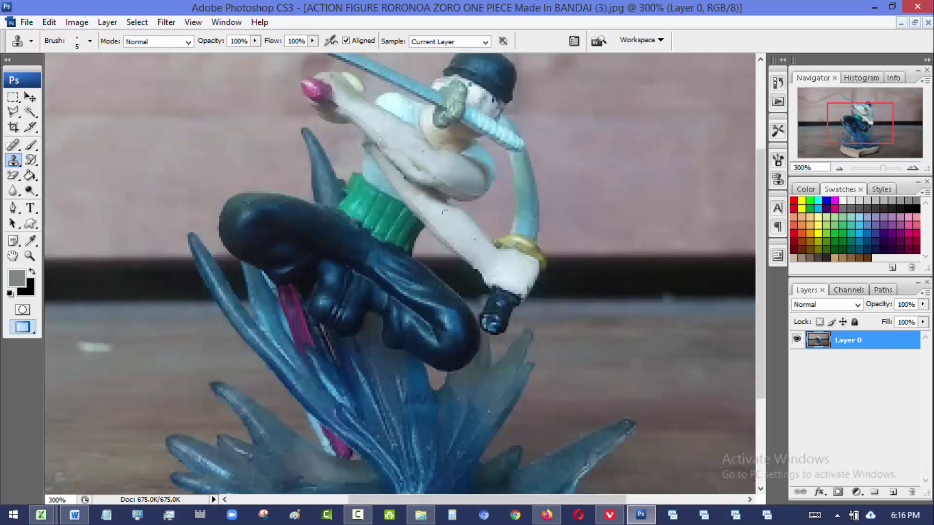
{"action": "key", "text": "alt"}
{"action": "left_click", "coordinate": [454, 229], "text": "alt"}
{"action": "left_click", "coordinate": [426, 165]}
{"action": "left_click", "coordinate": [416, 170]}
Zoom out, in, and out again with the Navigator to review the retouching.
{"action": "left_click", "coordinate": [839, 168]}
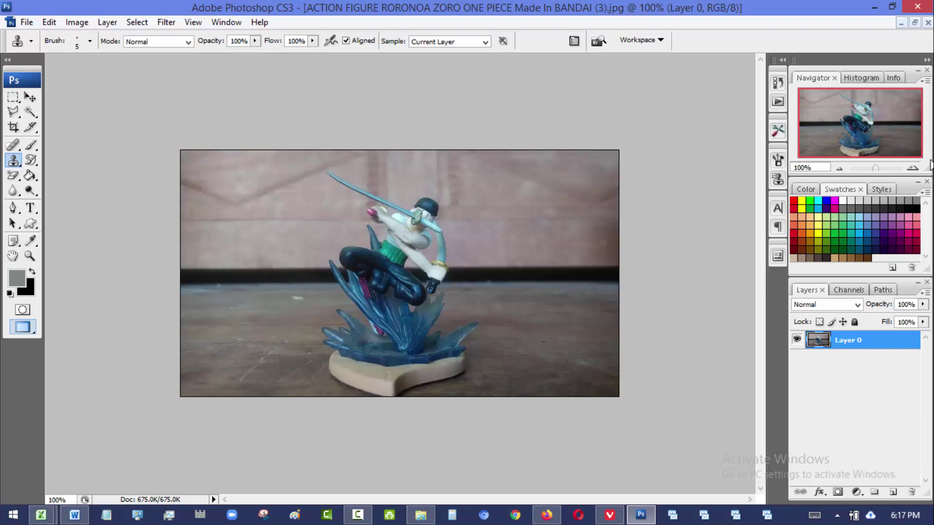
{"action": "left_click", "coordinate": [912, 168]}
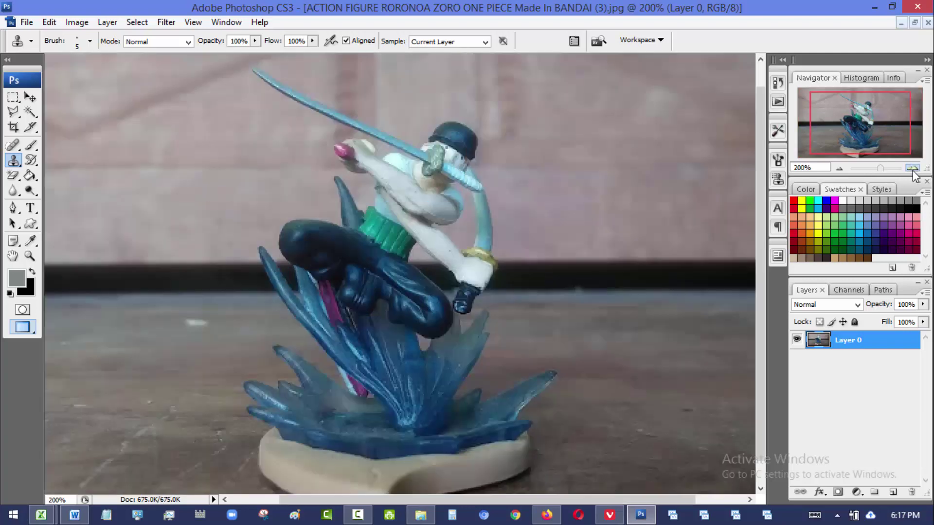
{"action": "left_click", "coordinate": [839, 168]}
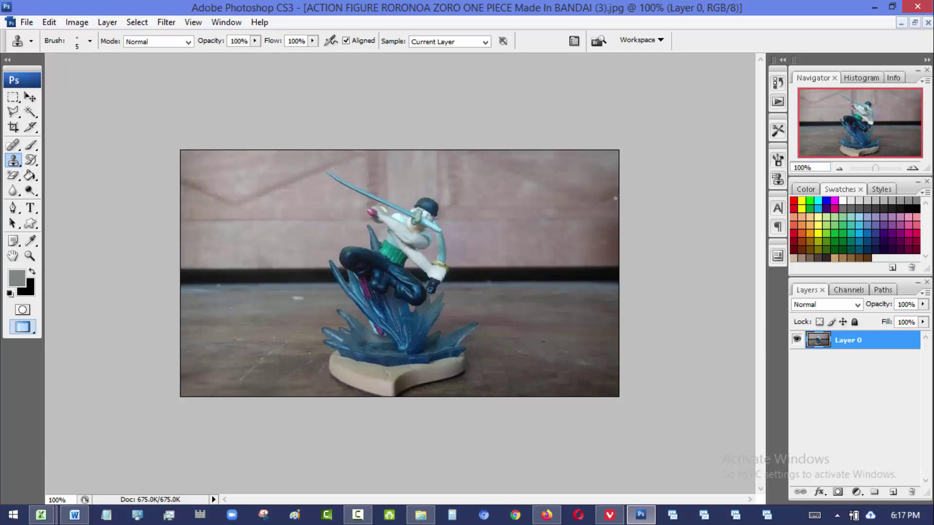